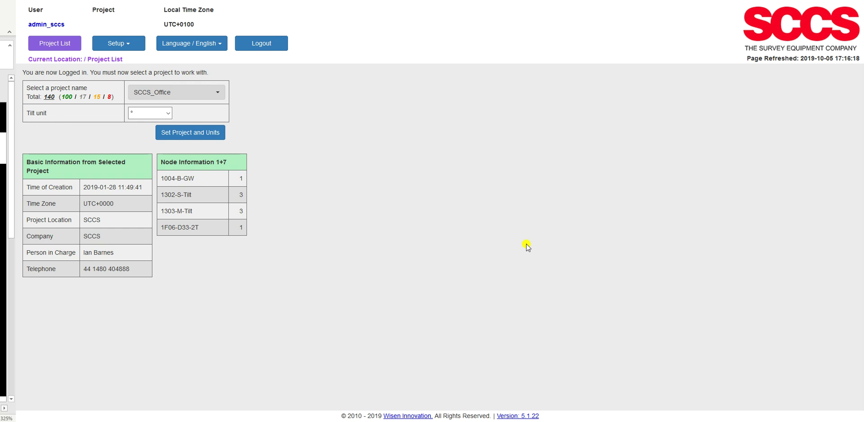
- Load the SCCS_Office project and open the offset settings of node Track_003
left_click(201, 132)
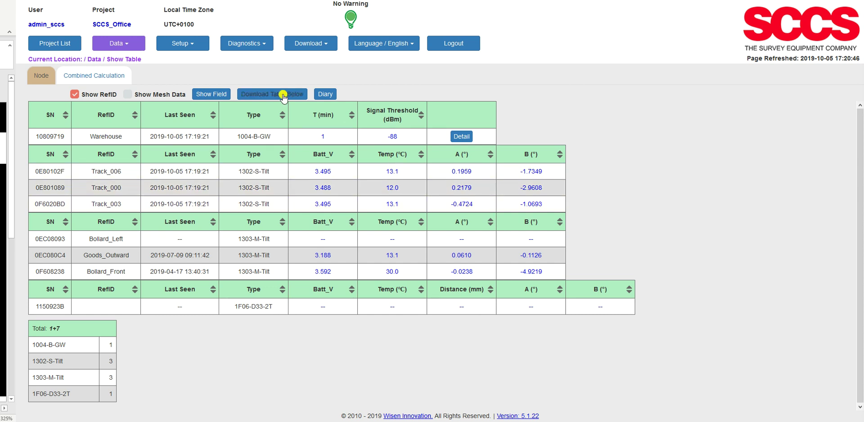
left_click(194, 45)
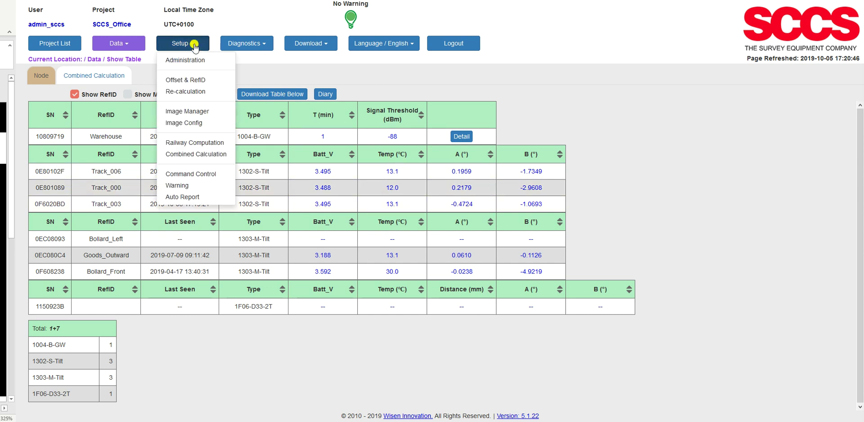
left_click(199, 80)
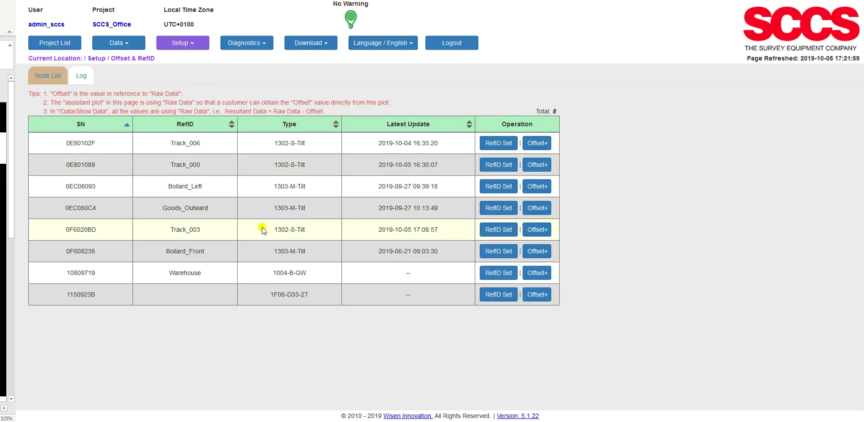
left_click(537, 230)
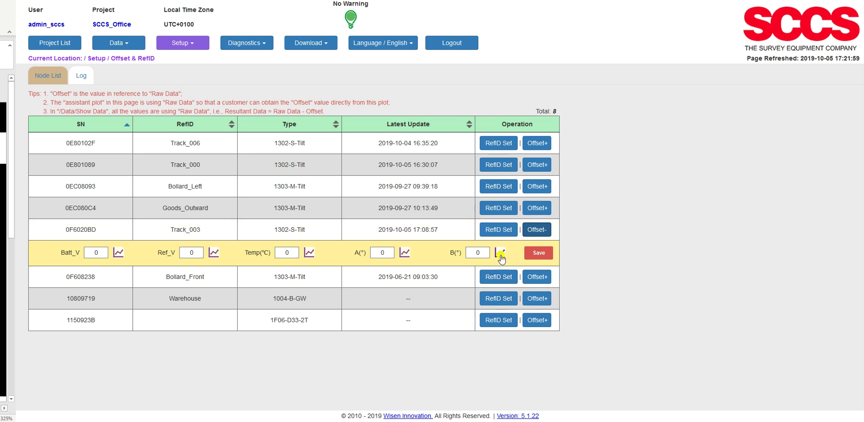
- Set Track_003's A(°) offset to -0.4559 by plotting its raw data over the last 30 days
left_click(405, 253)
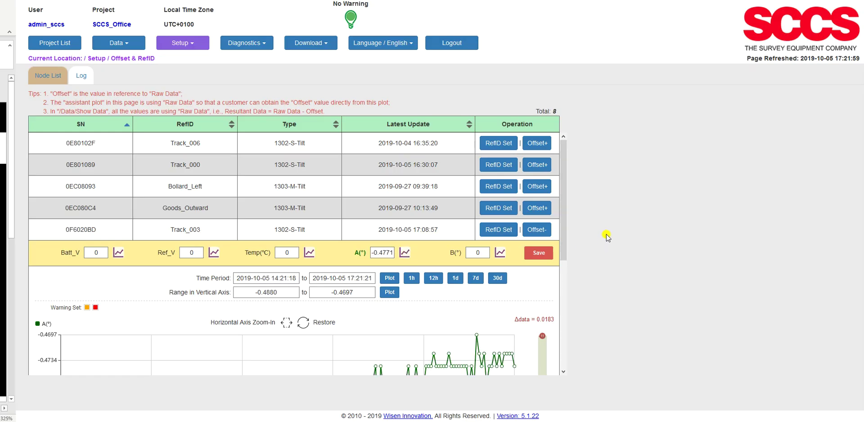
scroll(556, 241, "down", 2)
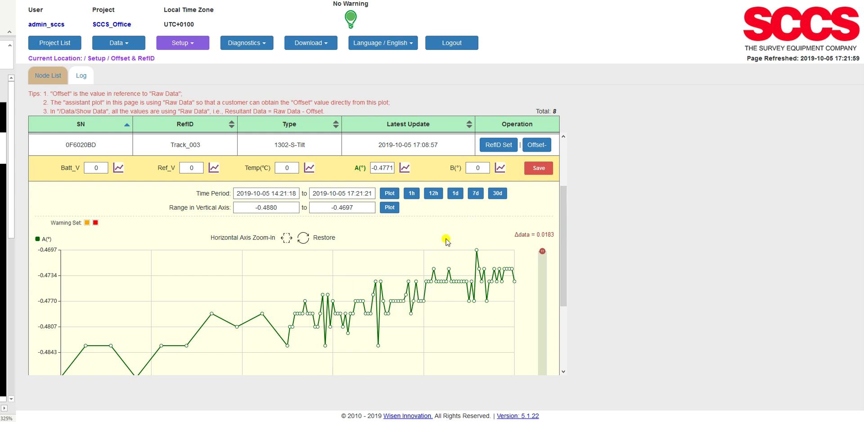
left_click(497, 193)
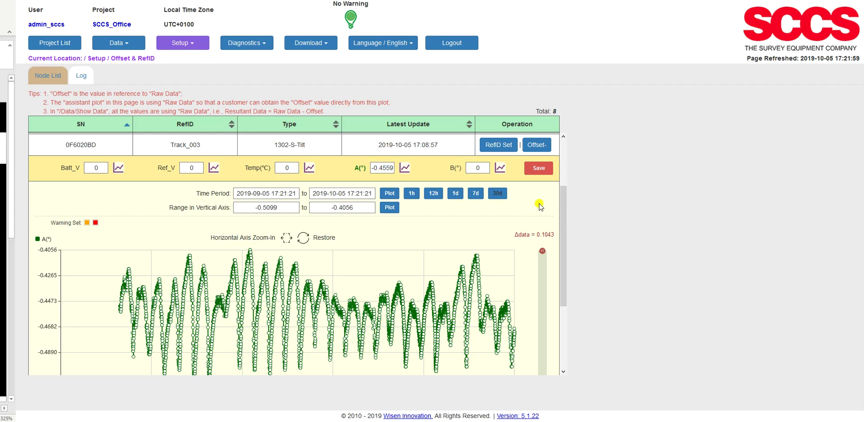
scroll(540, 206, "down", 1)
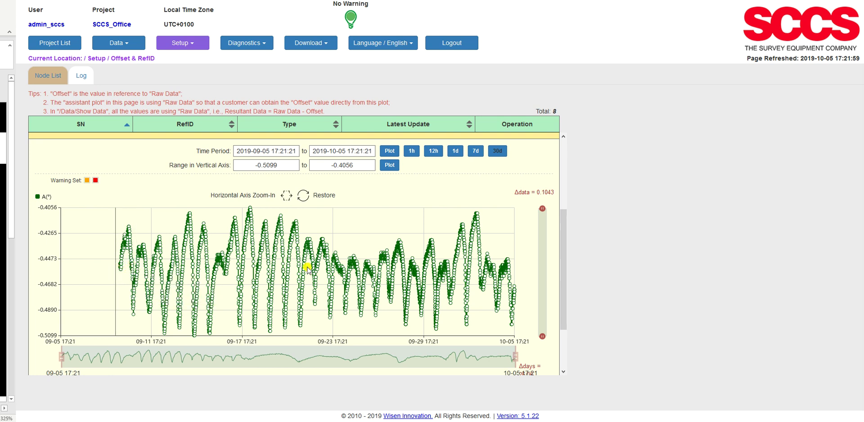
scroll(410, 271, "up", 1)
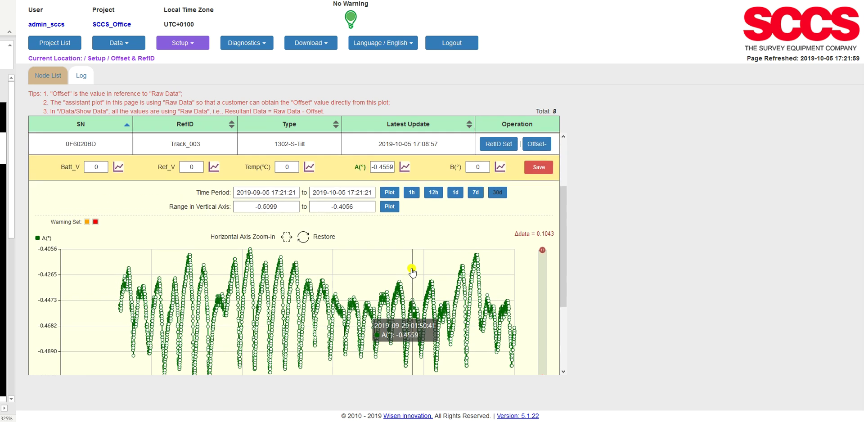
left_click(381, 173)
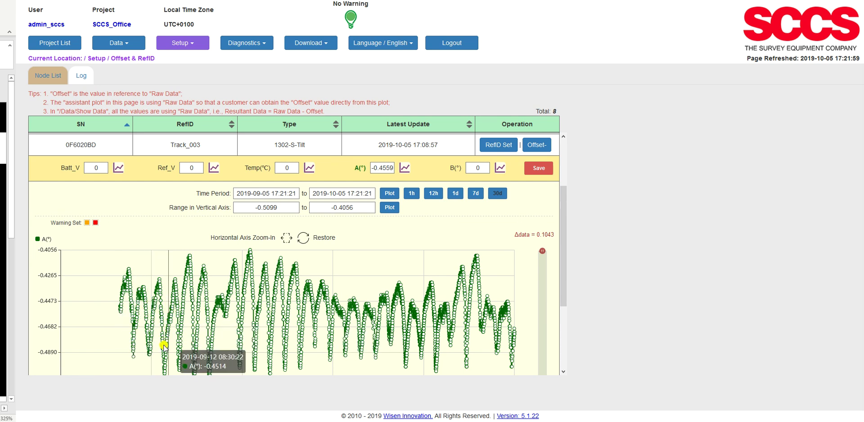
scroll(118, 309, "down", 1)
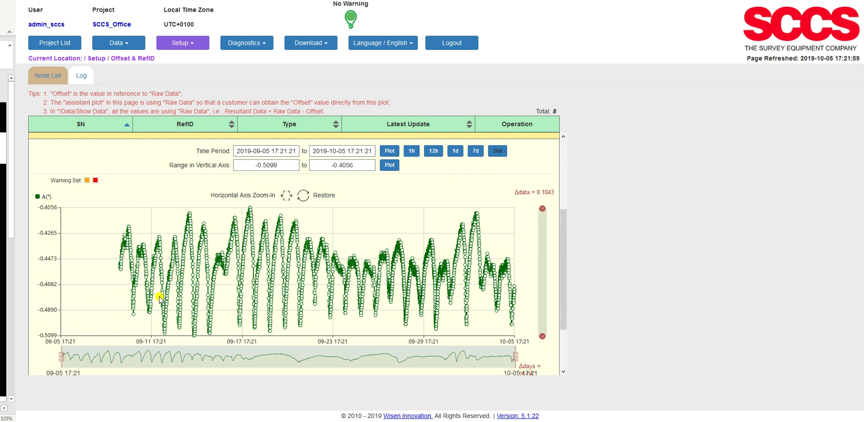
scroll(306, 297, "up", 1)
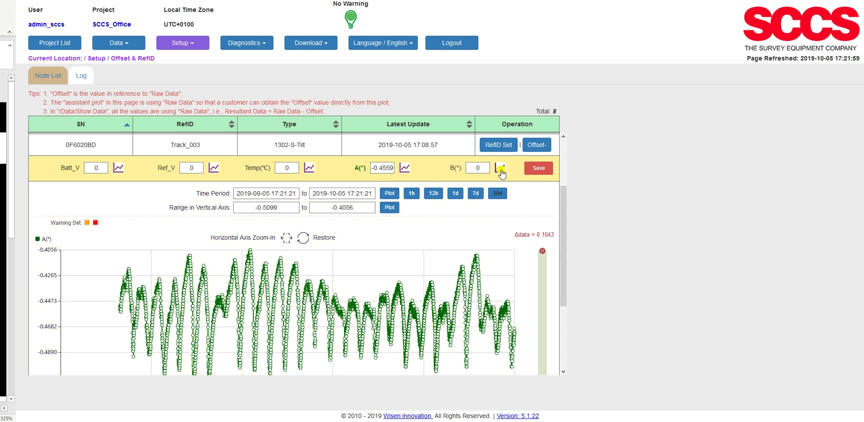
- Set Track_003's B(°) offset to -1.0784 by plotting its raw data over the last 30 days
left_click(500, 168)
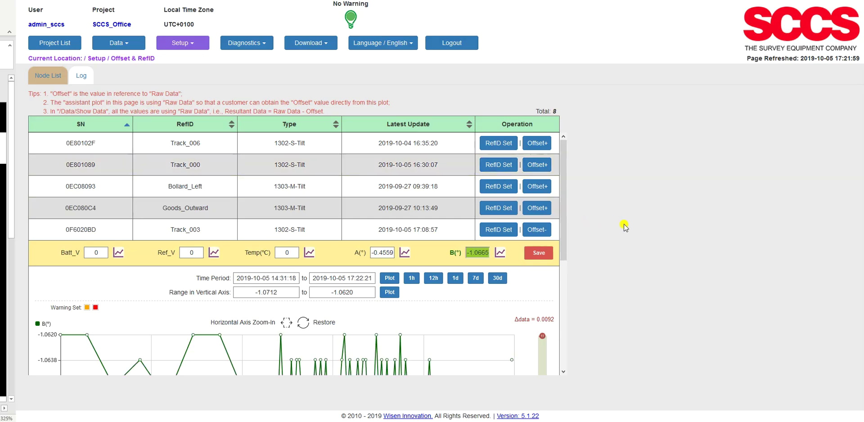
left_click(498, 279)
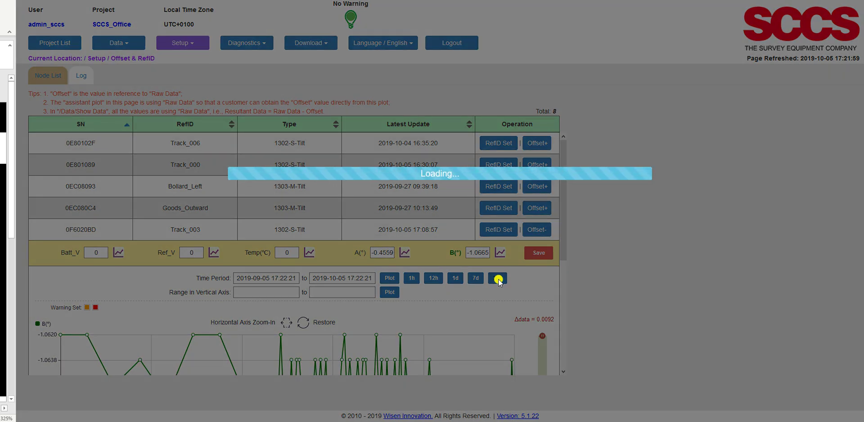
scroll(499, 280, "down", 4)
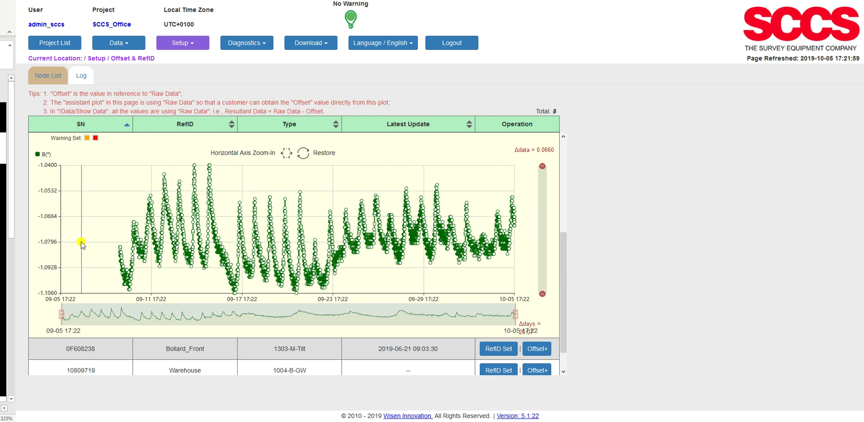
scroll(150, 239, "up", 1)
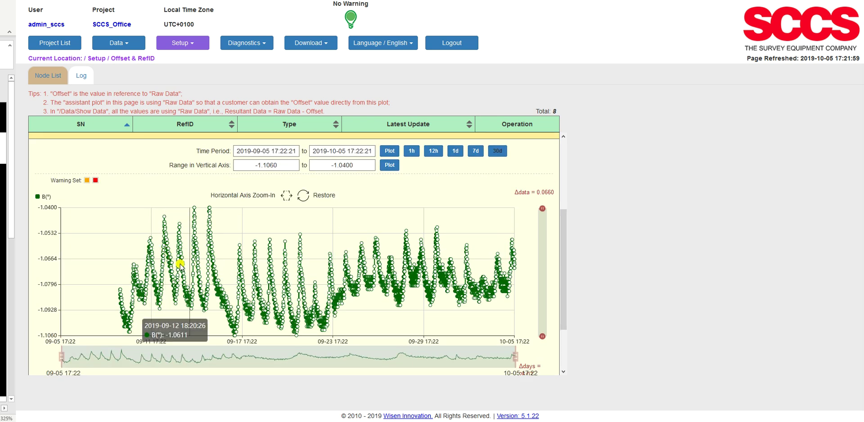
scroll(354, 281, "up", 1)
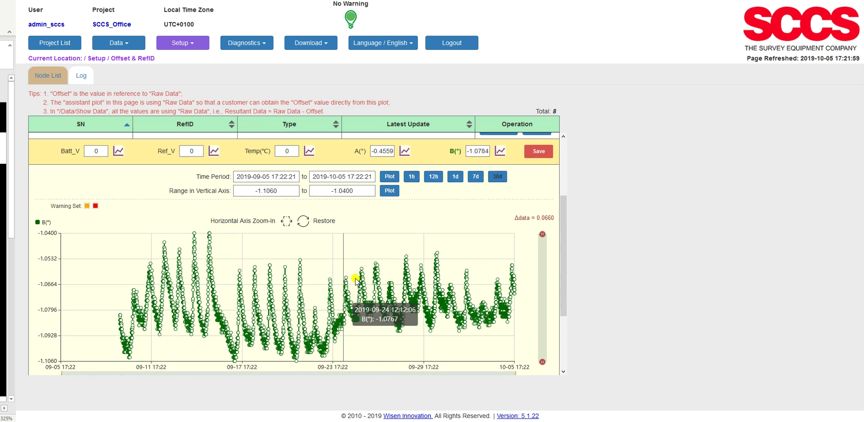
left_click(486, 170)
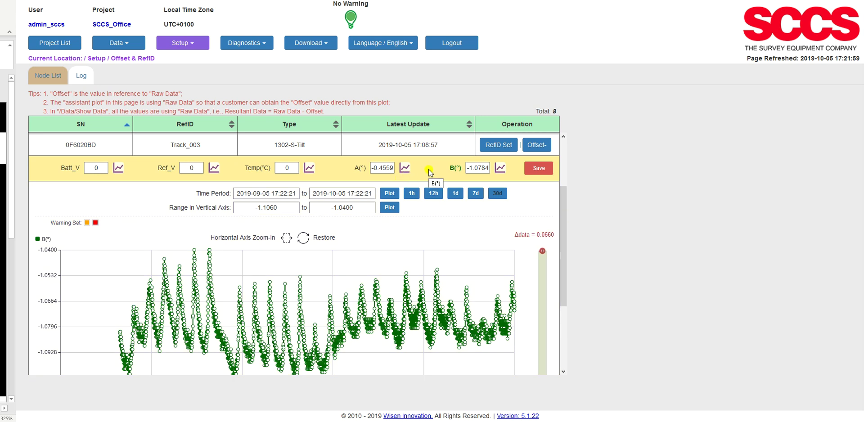
- Save and confirm the changed Track_003 offsets, and open the node data table to check its tilt values
left_click(539, 168)
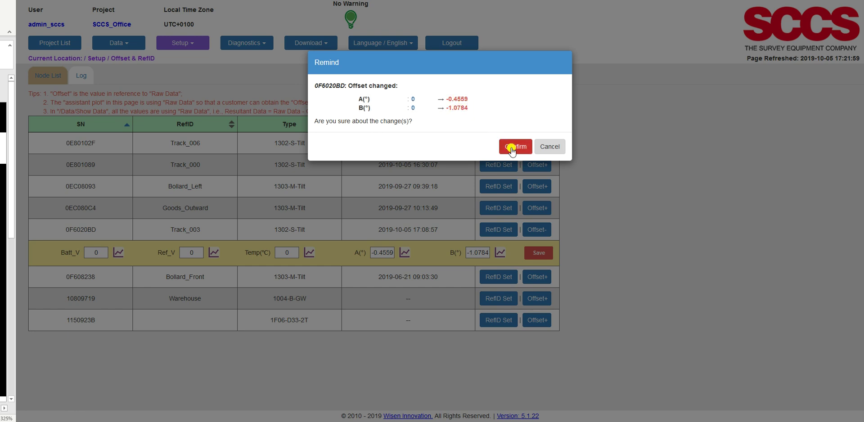
left_click(511, 145)
left_click(560, 115)
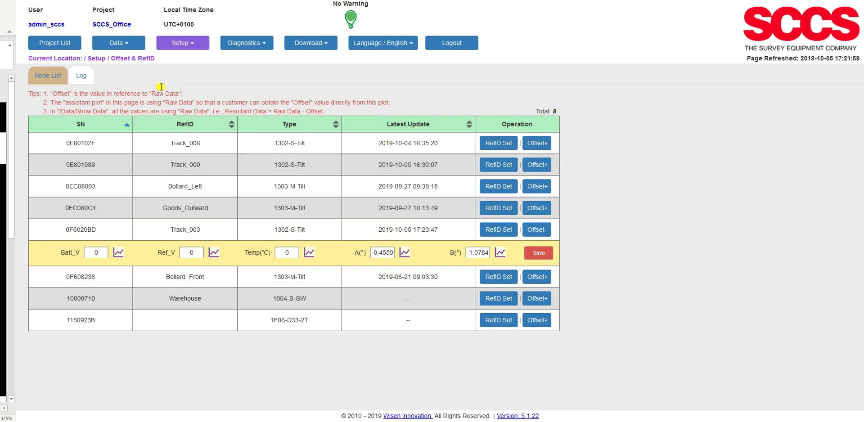
left_click(127, 43)
left_click(131, 56)
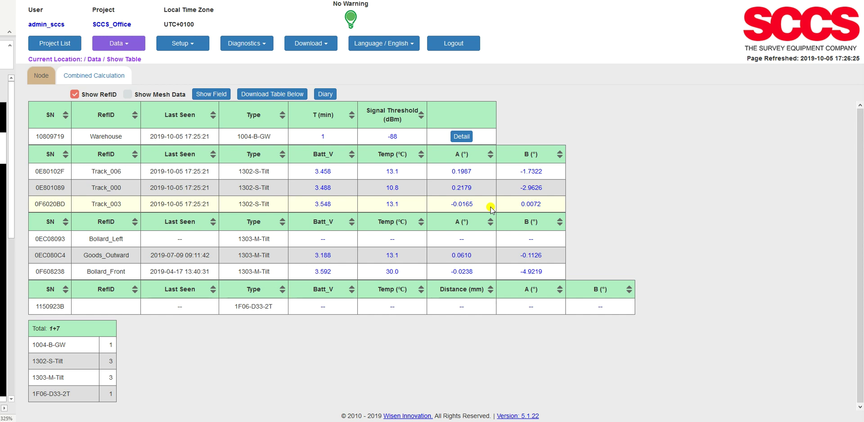
- Add an offset re-calculation entry for node Track_003
left_click(176, 44)
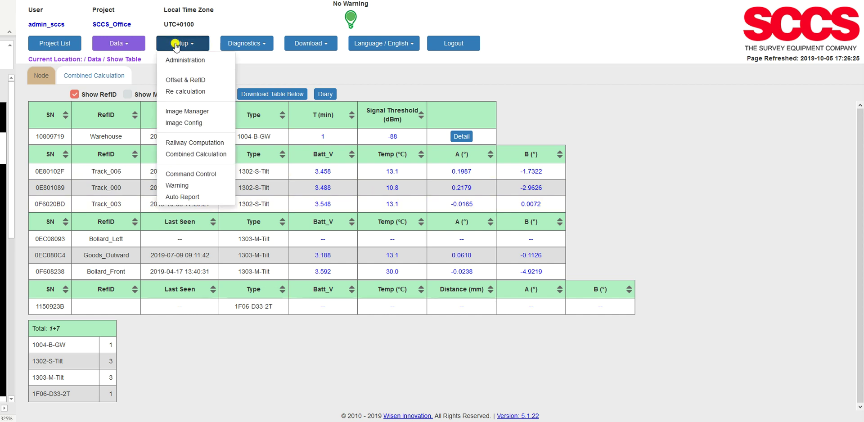
left_click(180, 91)
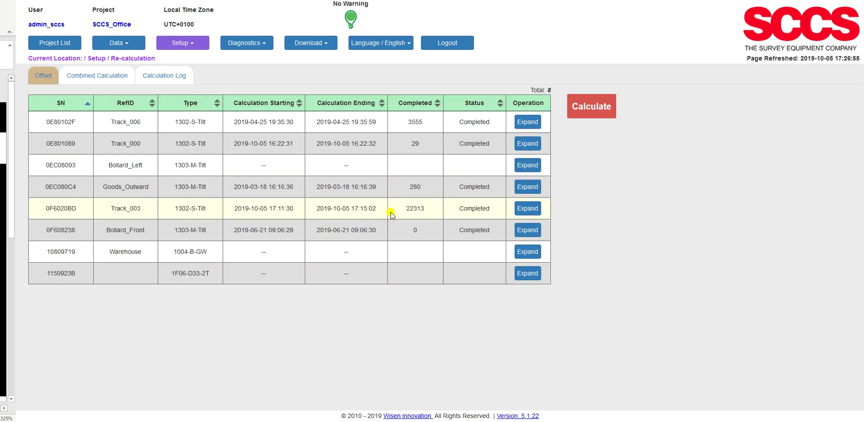
left_click(530, 208)
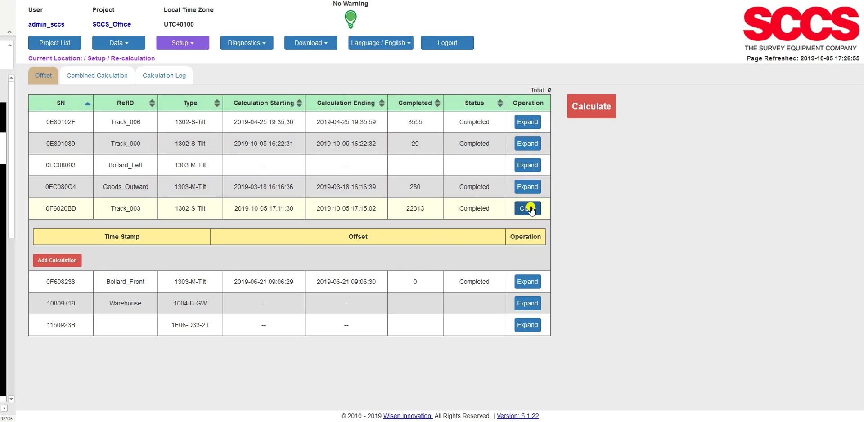
left_click(59, 261)
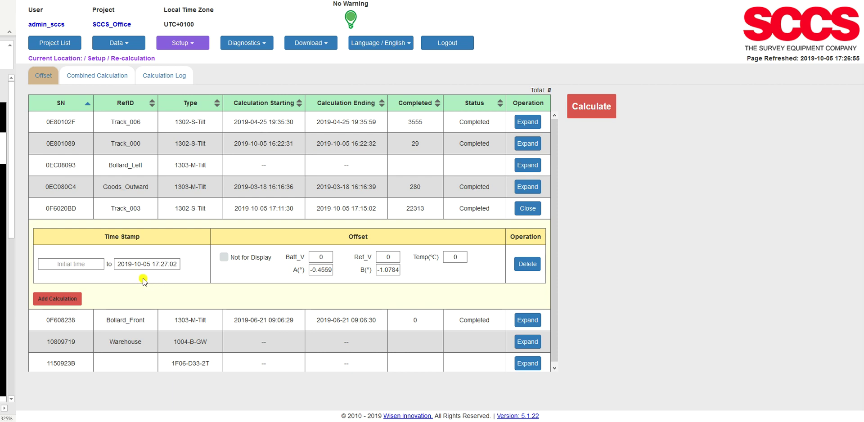
left_click(69, 265)
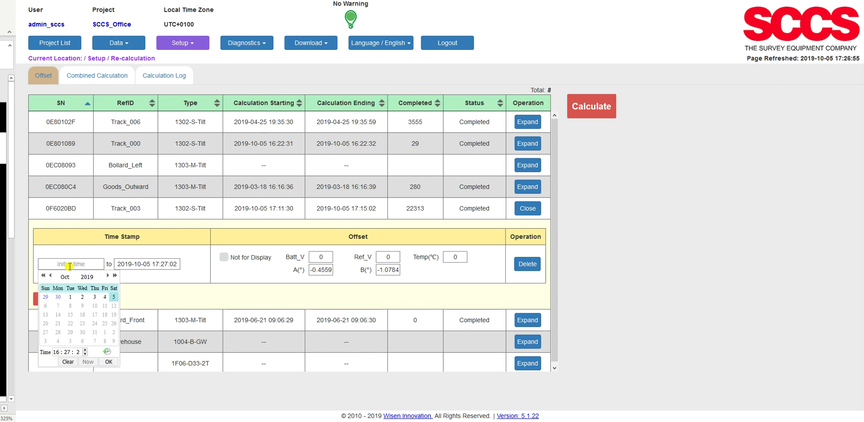
left_click(43, 276)
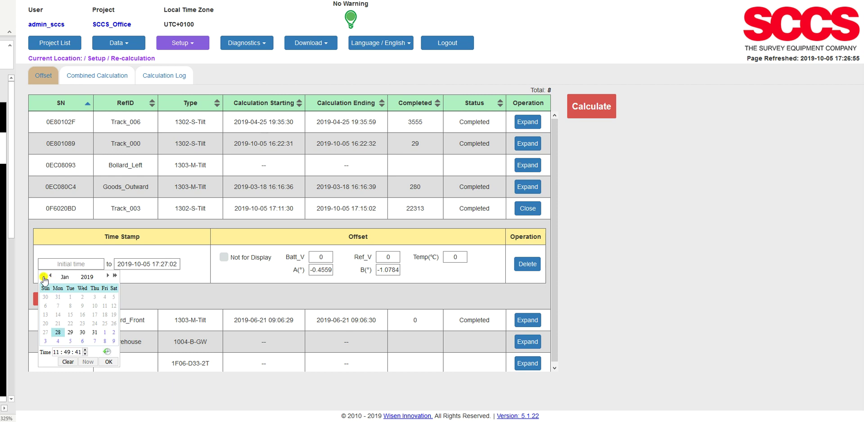
left_click(109, 362)
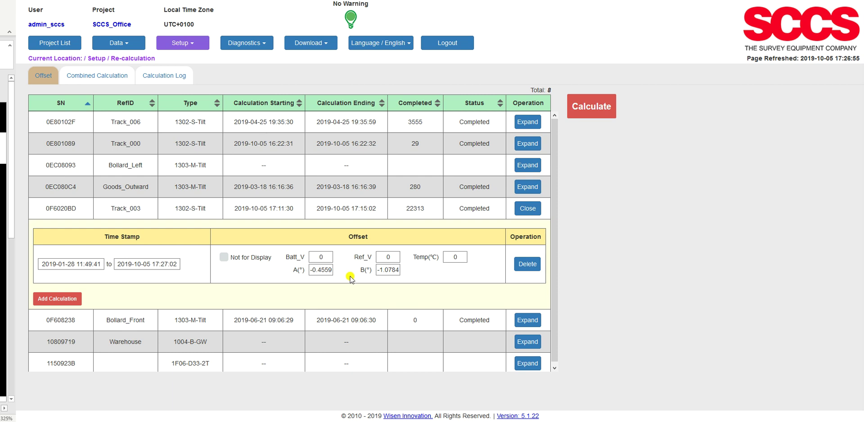
left_click(592, 108)
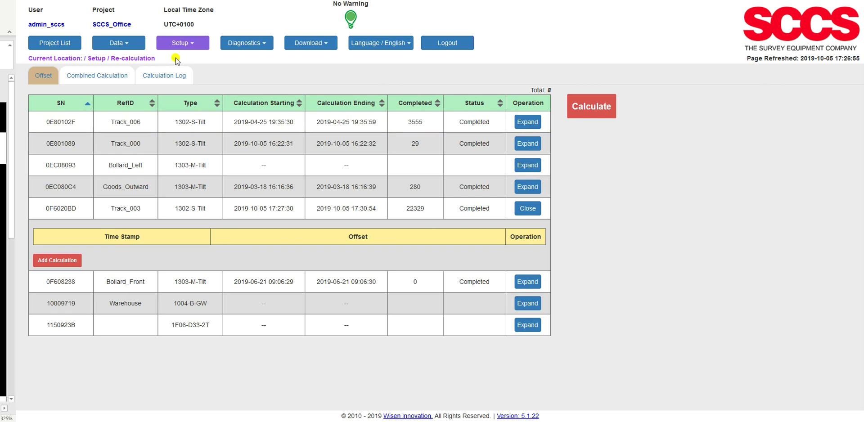
- Examine Track_003's A(°) readings in the node data table and in a plot of the last 30 days
left_click(119, 42)
left_click(122, 60)
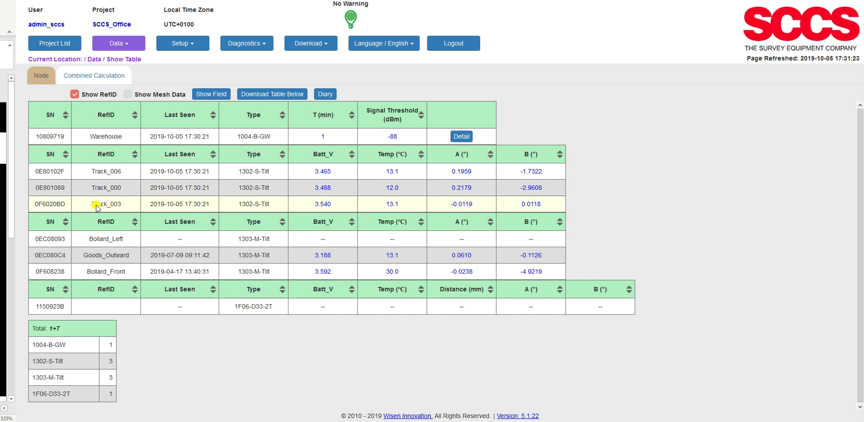
left_click(468, 206)
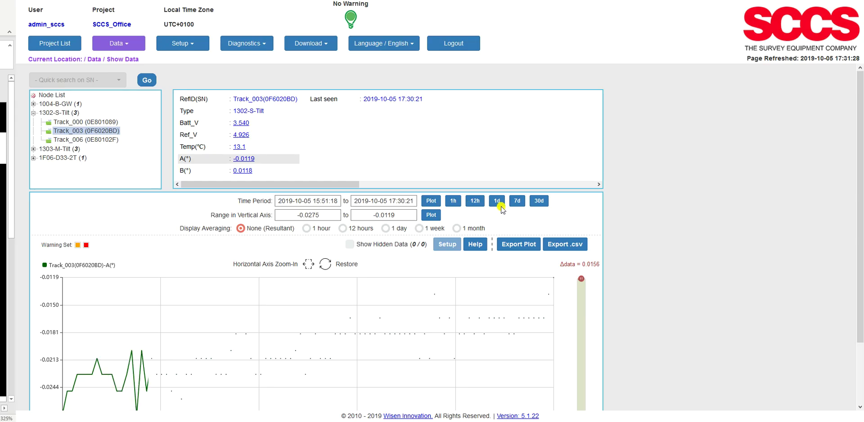
left_click(538, 201)
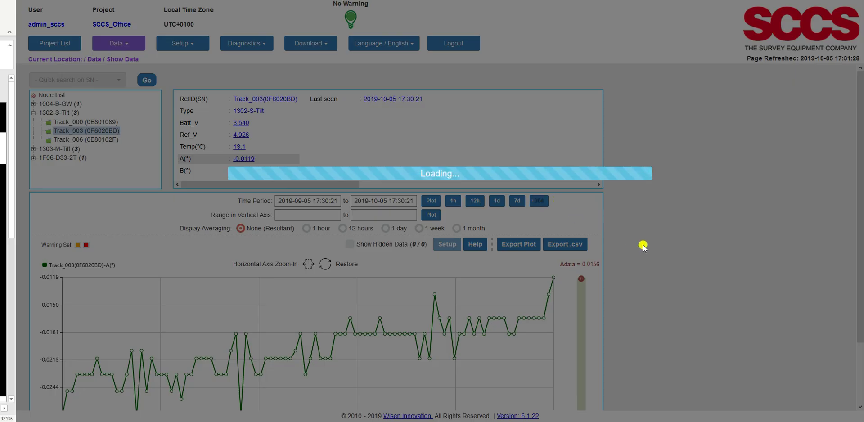
scroll(631, 257, "down", 1)
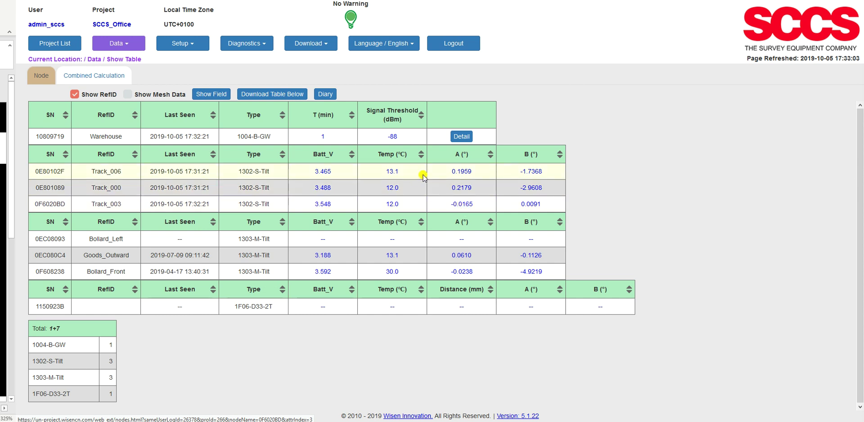
- Open the offset settings of node Track_003 and set its A(°) offset to -4.4724
left_click(185, 44)
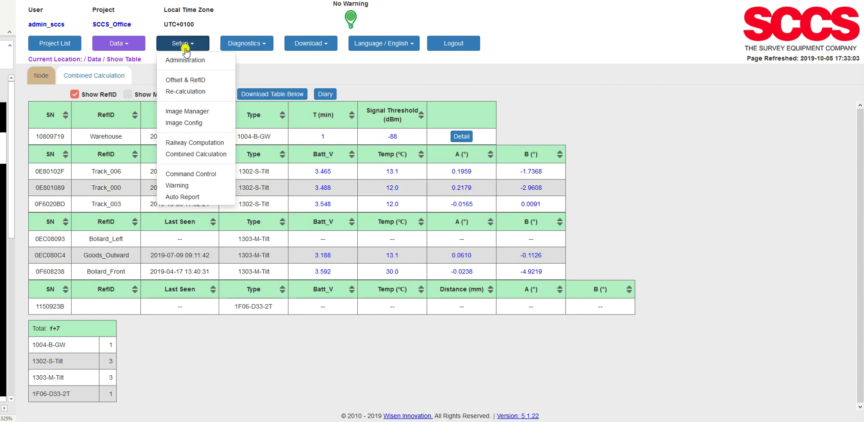
left_click(184, 81)
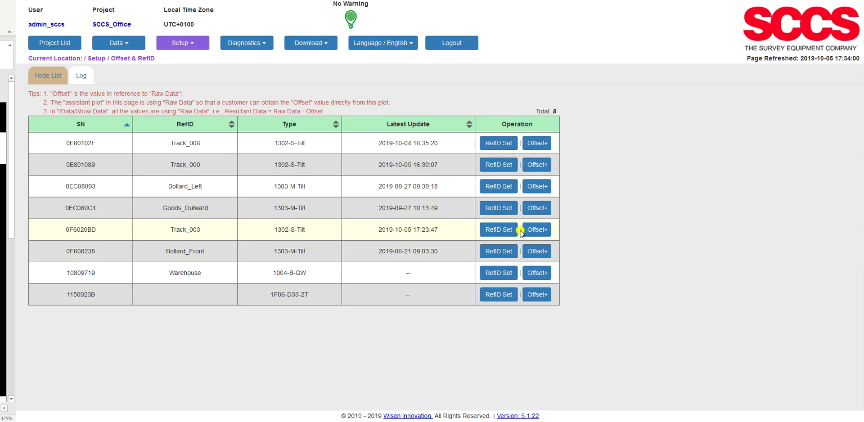
left_click(537, 229)
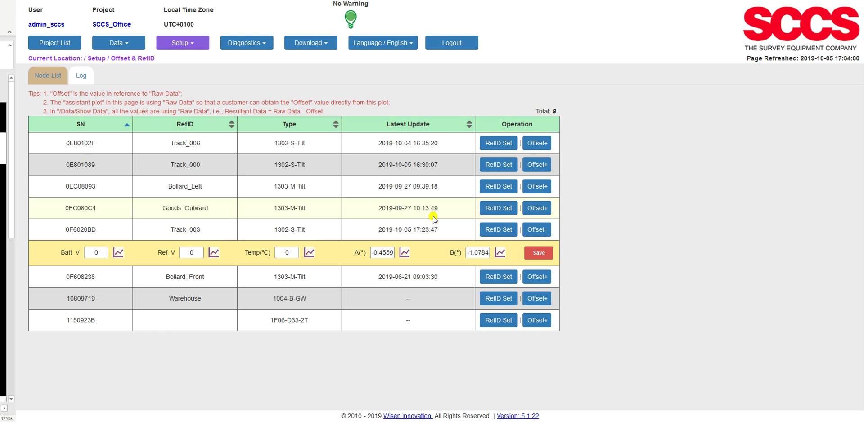
left_click(379, 253)
left_click_drag(373, 254, 393, 251)
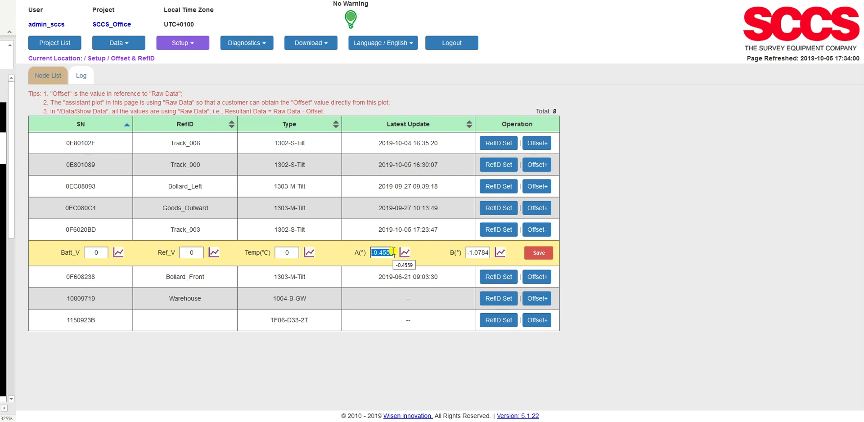
type("-4.4724")
- Save and confirm Track_003's changed A(°) offset, and return to the node data table
left_click(539, 253)
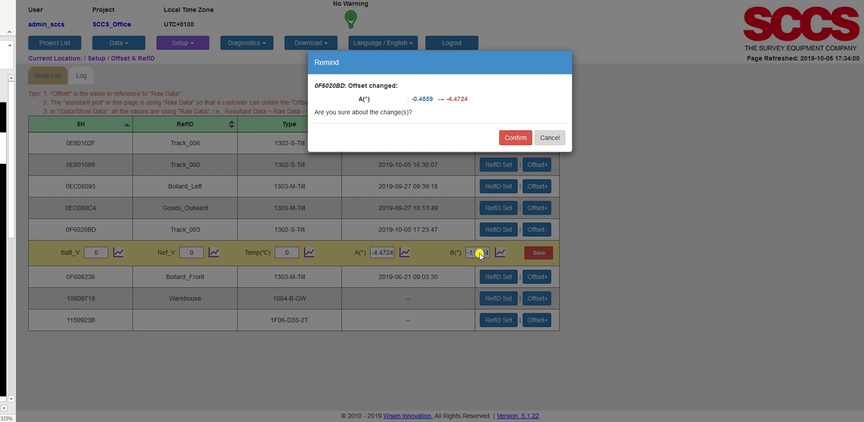
left_click(515, 138)
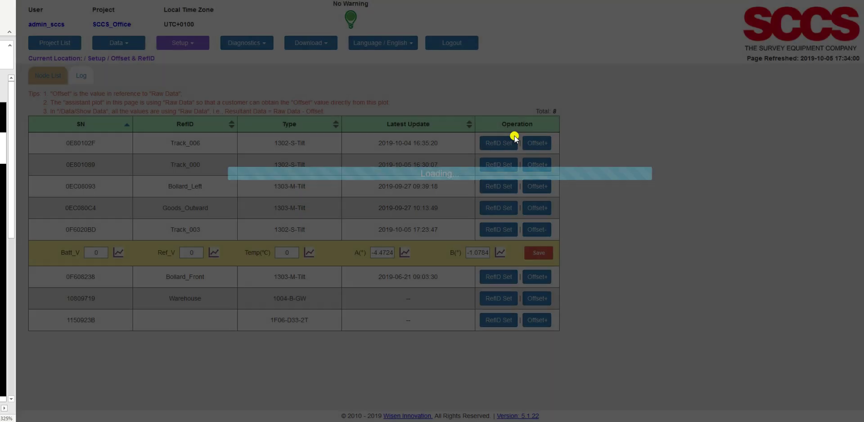
left_click(553, 111)
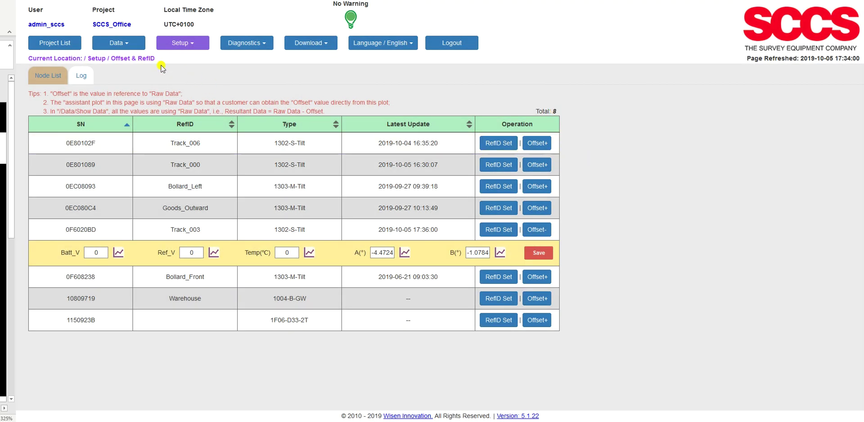
left_click(123, 45)
left_click(126, 59)
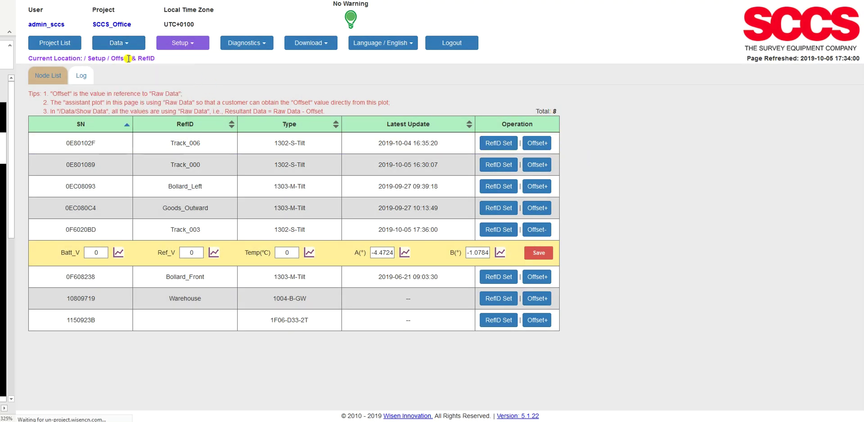